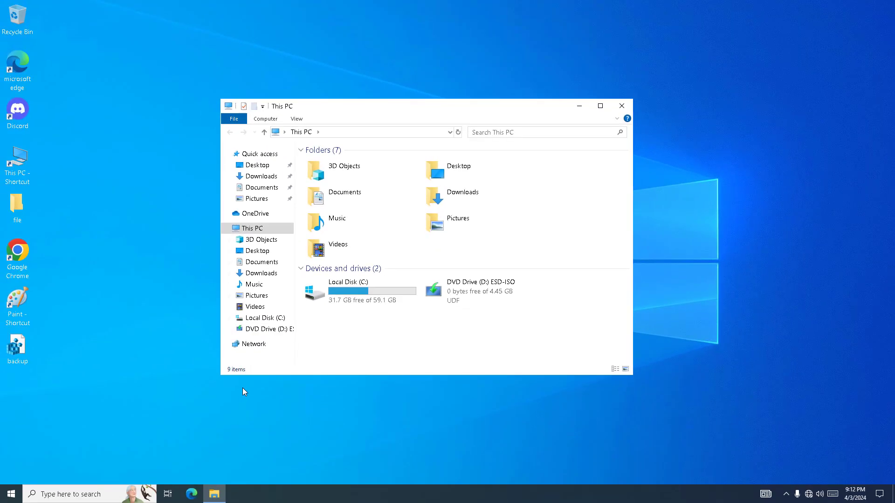
- Minimize the This PC window, search Windows for "clear type" and open Adjust ClearType text
click(214, 494)
click(89, 495)
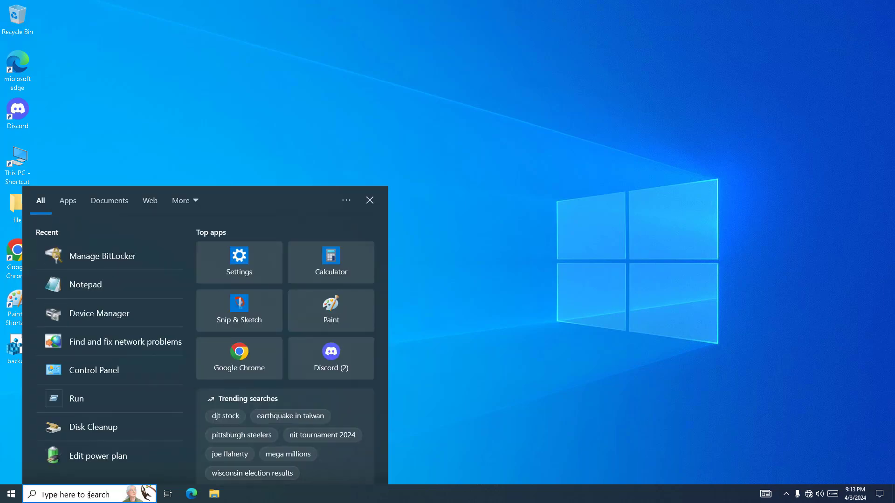
text(clear)
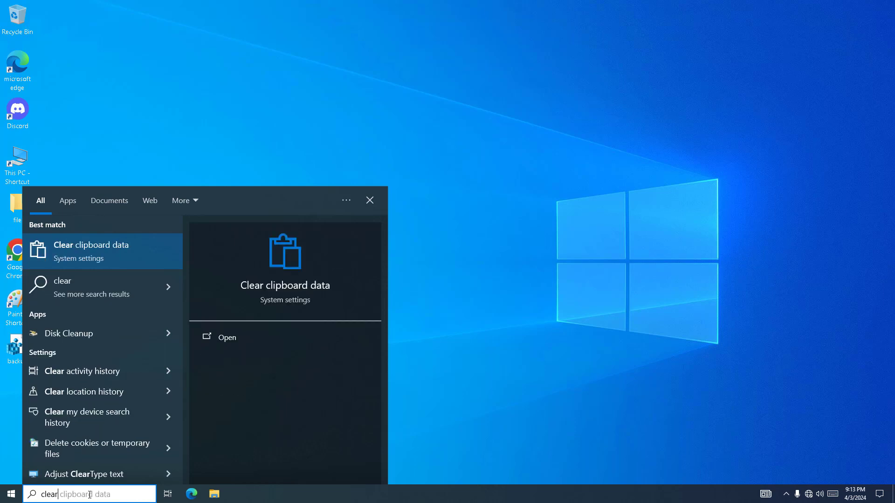
text( type)
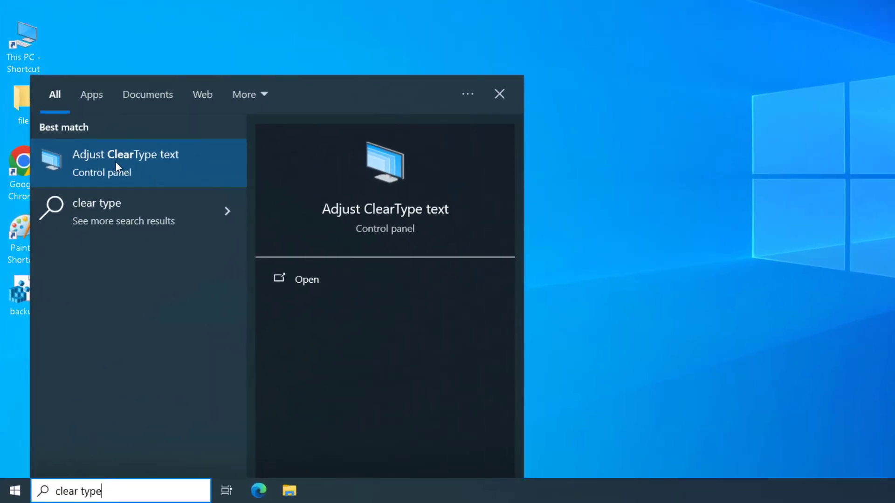
click(108, 154)
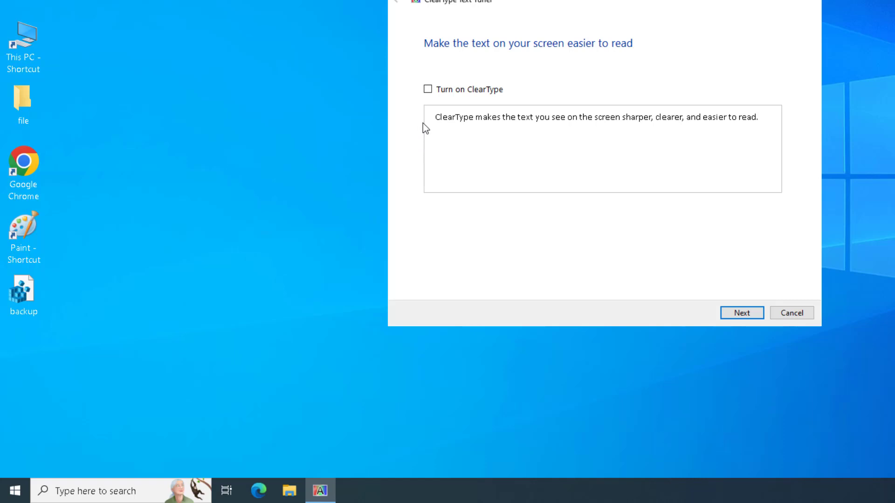
- Turn on ClearType and accept the preselected text sample on page 1 of 5
click(427, 89)
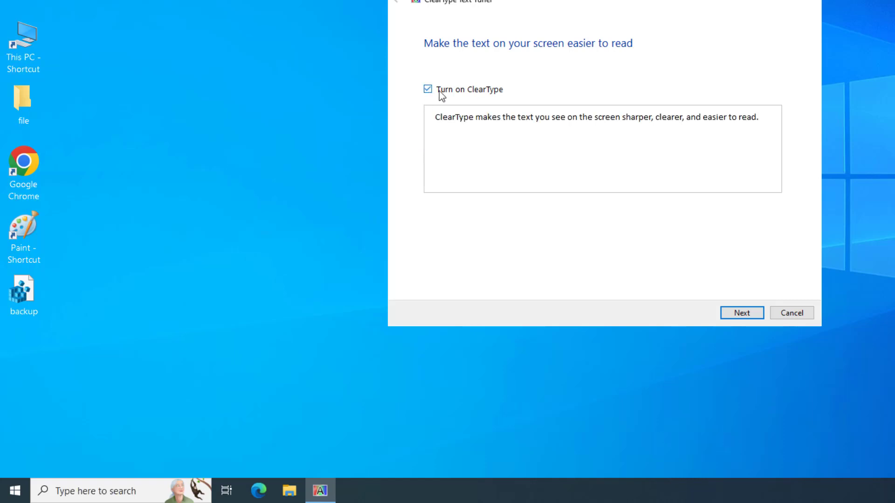
click(743, 314)
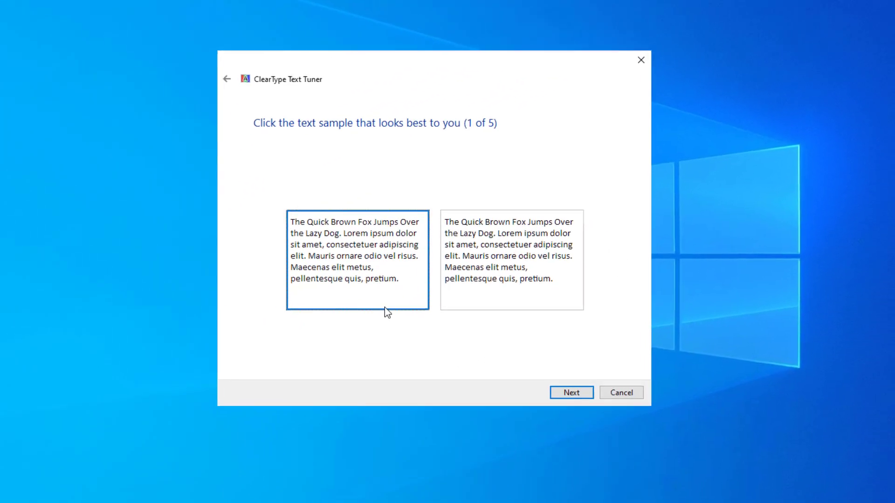
click(568, 396)
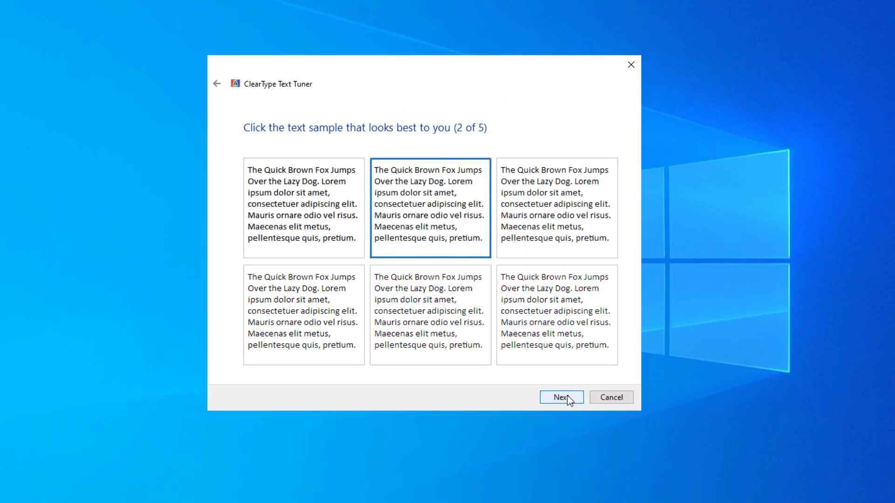
- Choose the first text sample on pages 2 and 3 and the sixth on pages 4 and 5, and finish the tuner
click(295, 210)
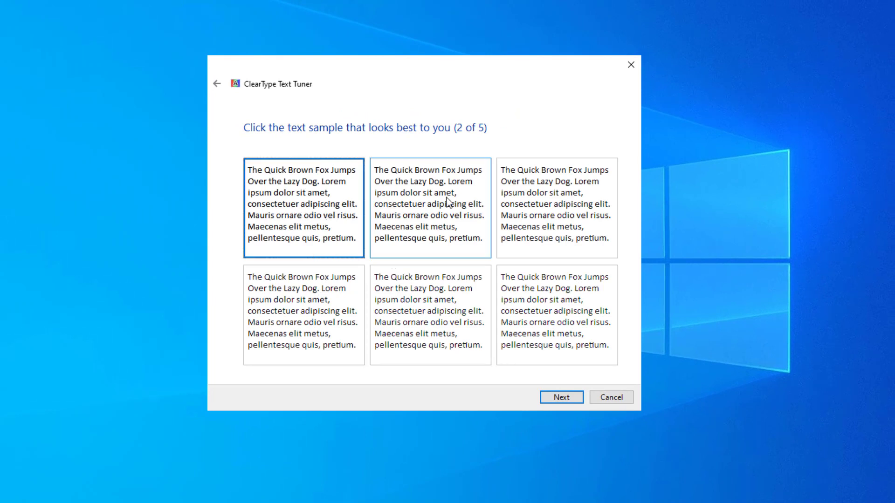
click(566, 396)
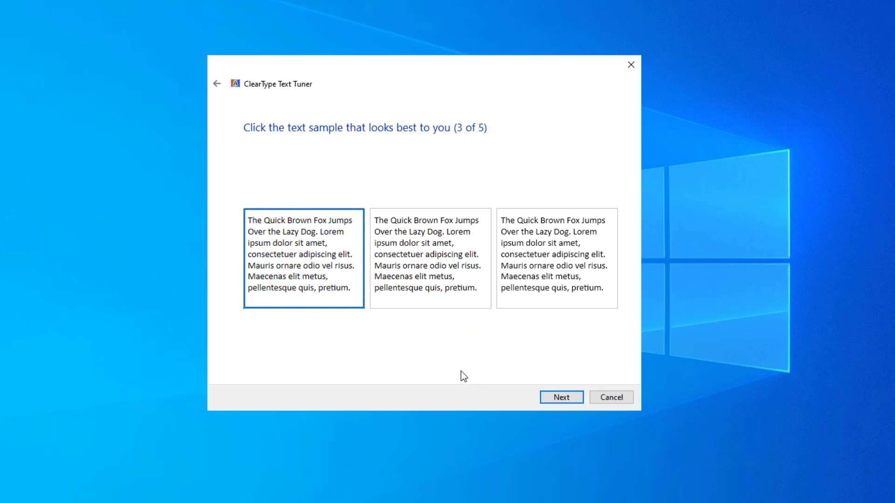
click(558, 399)
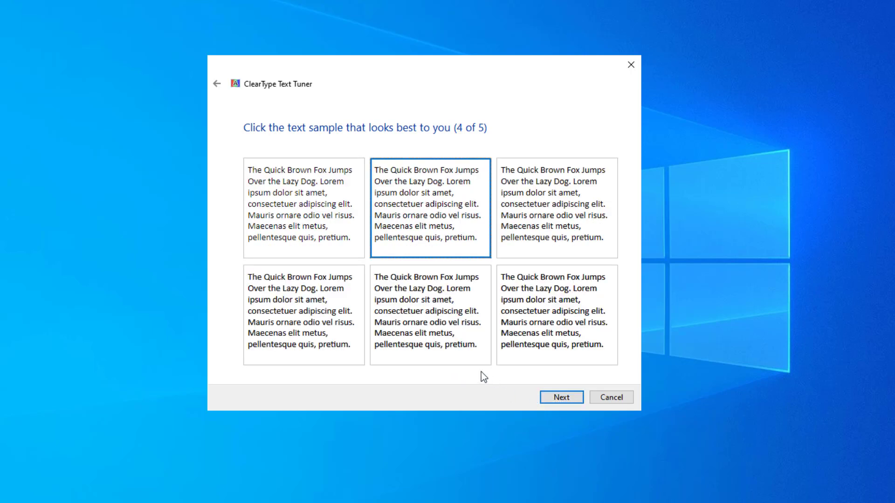
click(598, 332)
click(564, 397)
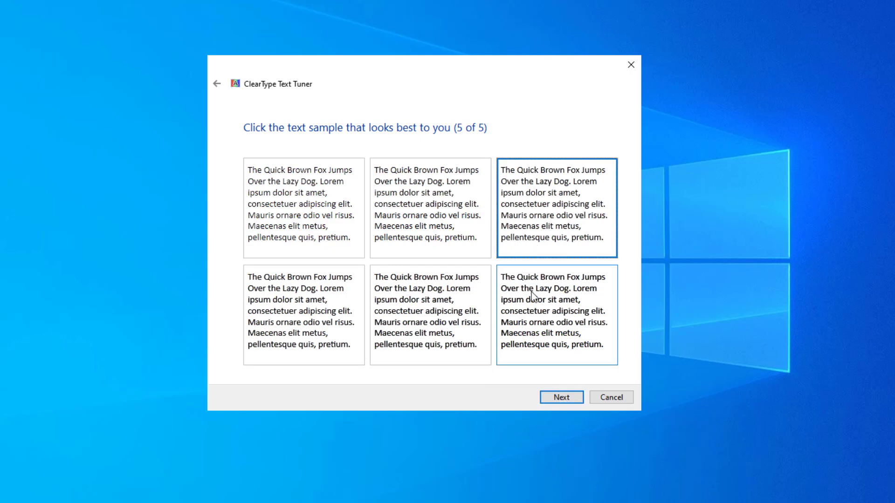
click(543, 310)
click(572, 401)
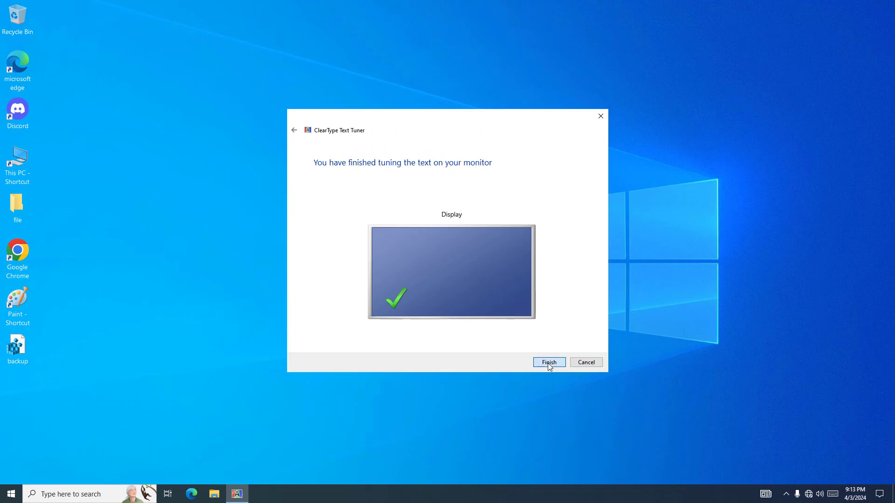
click(549, 363)
- Search Windows for "rgis" and run Registry Editor as administrator
click(211, 493)
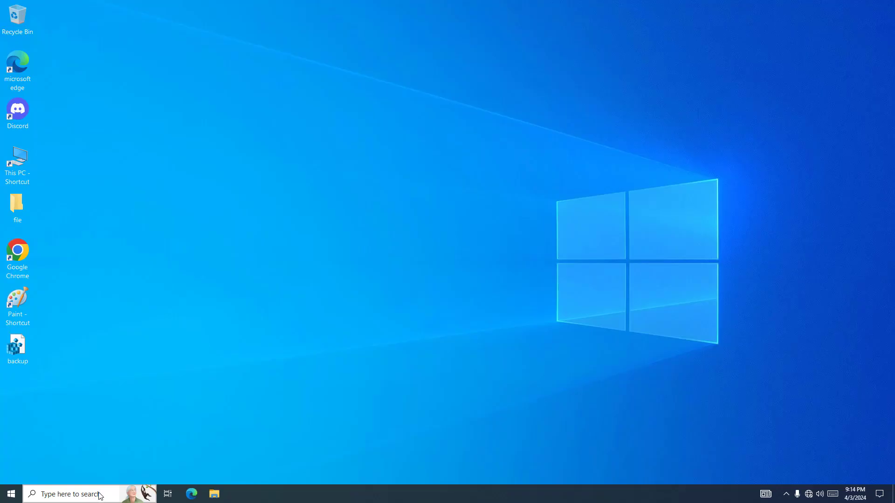
click(100, 494)
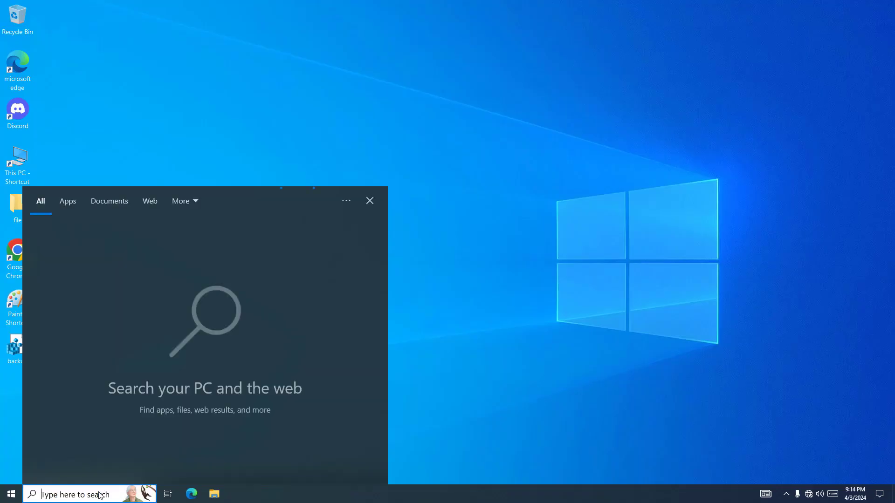
text(r)
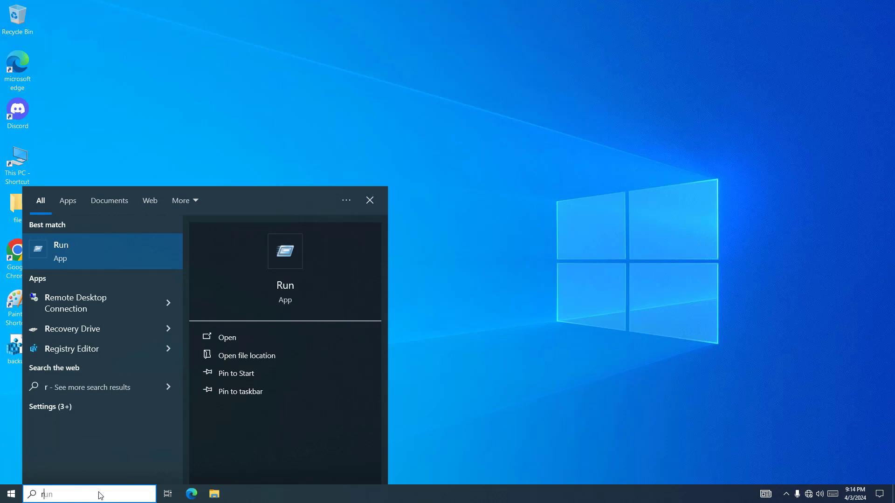
text(gis)
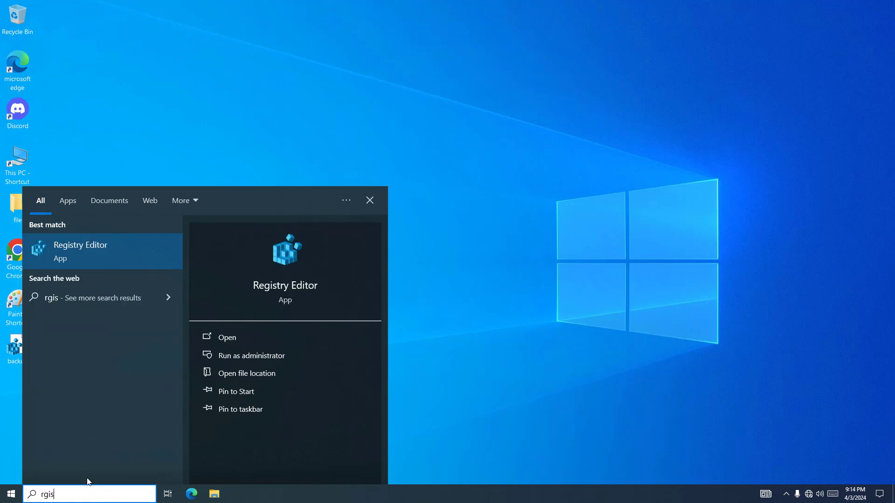
right_click(79, 243)
click(116, 254)
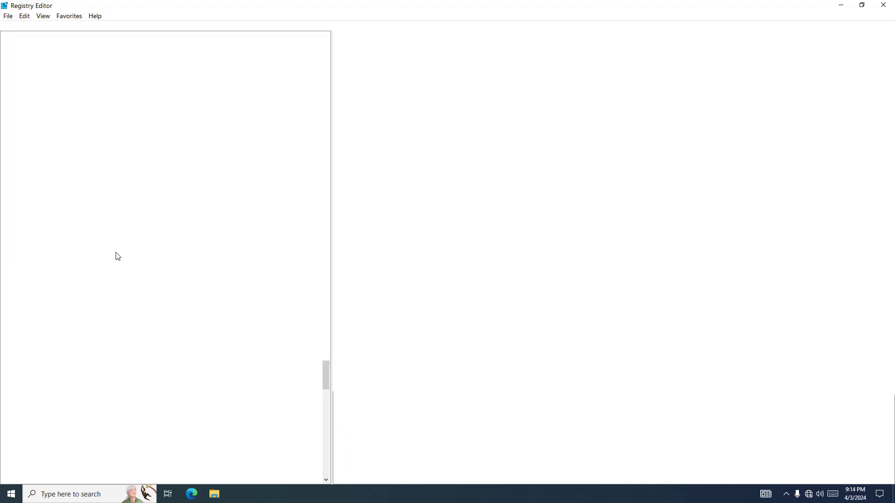
- Collapse the expanded Control, CurrentControlSet, SYSTEM and HKEY_LOCAL_MACHINE branches of the registry tree
scroll(99, 306, up, 20)
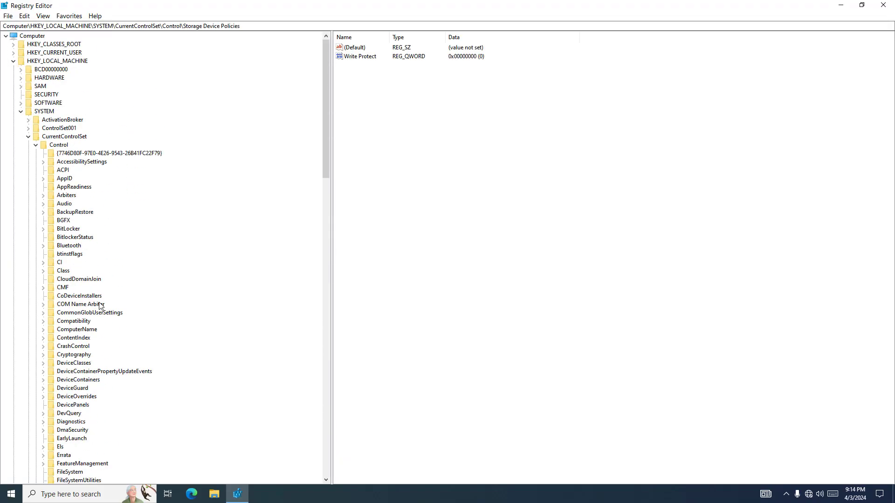
click(35, 145)
click(28, 136)
click(21, 111)
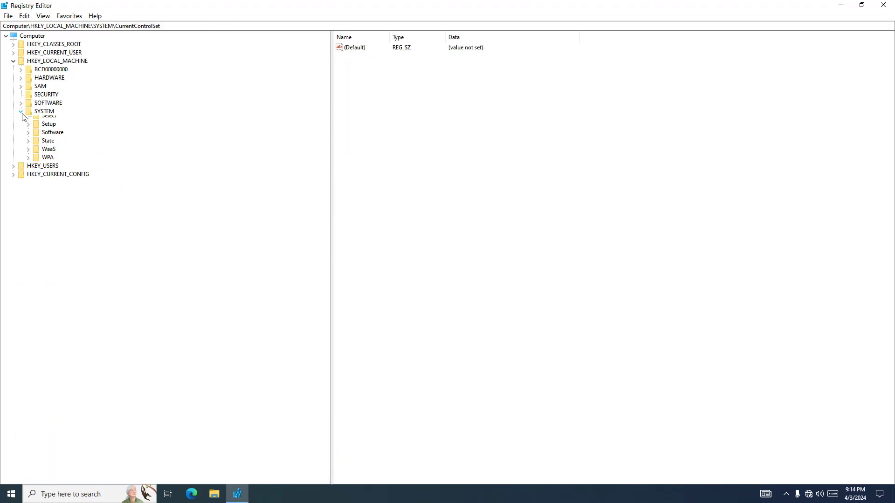
click(14, 61)
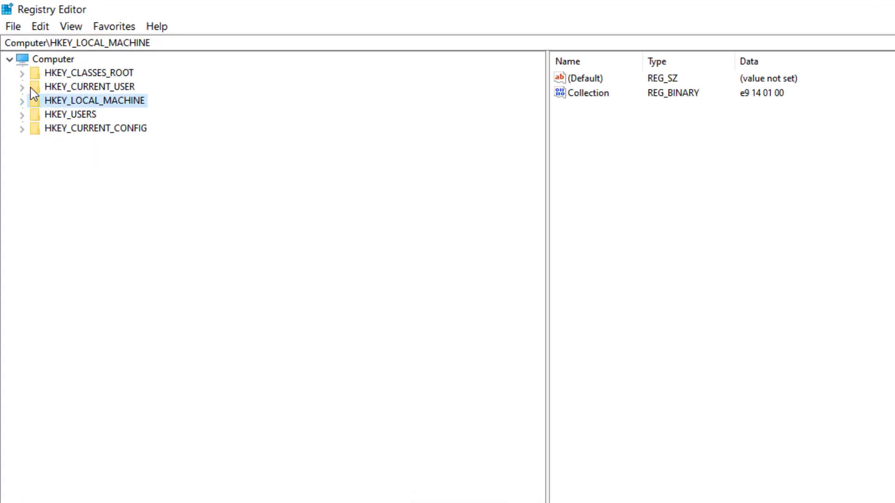
- Expand HKEY_CURRENT_USER and Control Panel and open the Desktop key to list its values
click(22, 88)
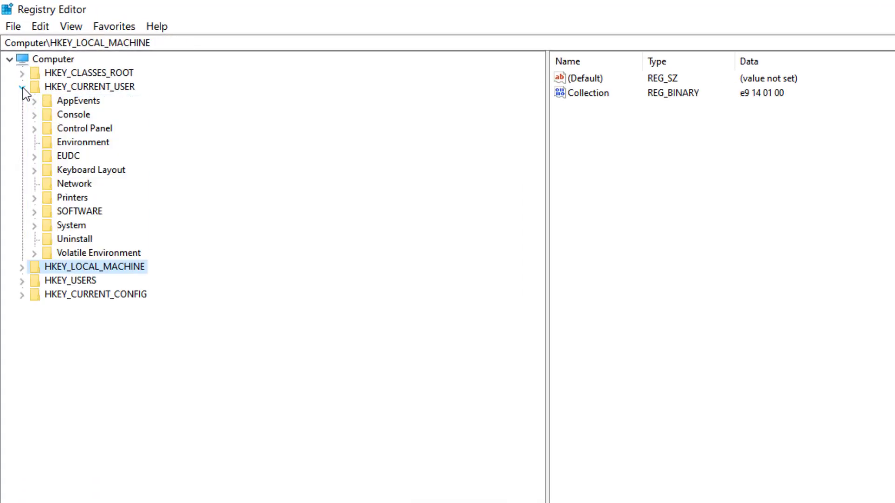
click(34, 130)
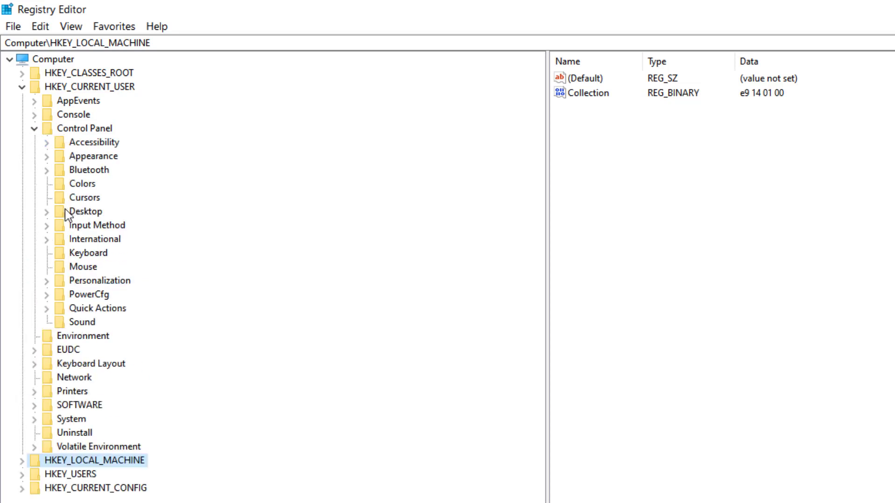
click(50, 212)
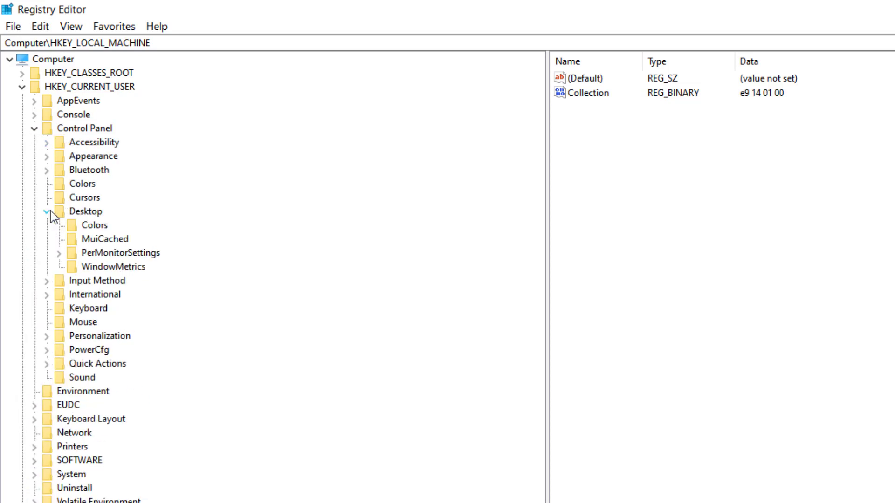
click(84, 212)
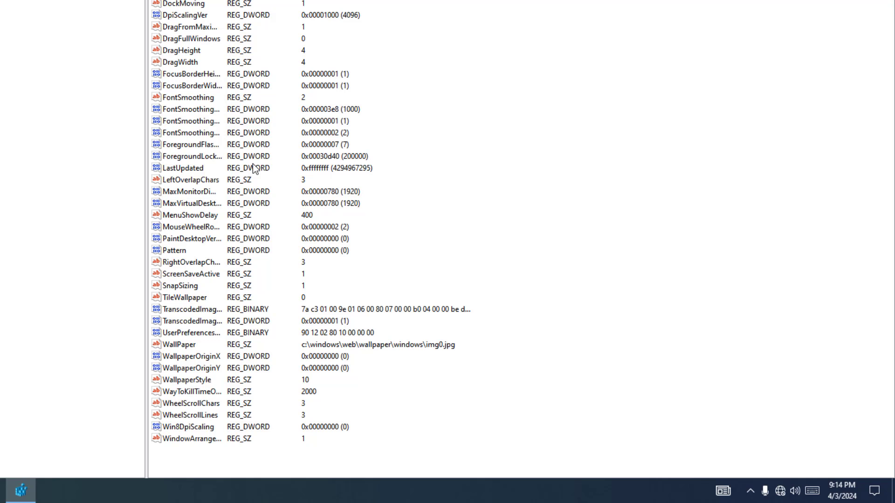
- Set the value data of Win8DpiScaling in the Desktop key to 1
click(197, 427)
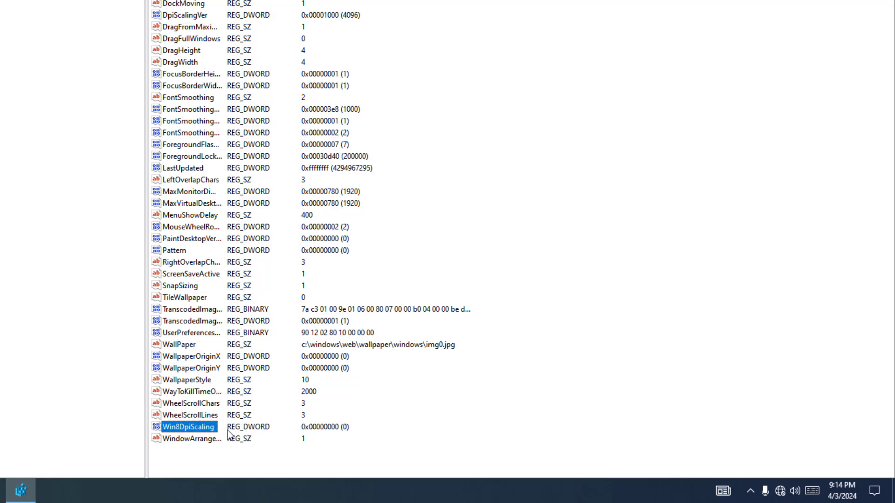
right_click(208, 427)
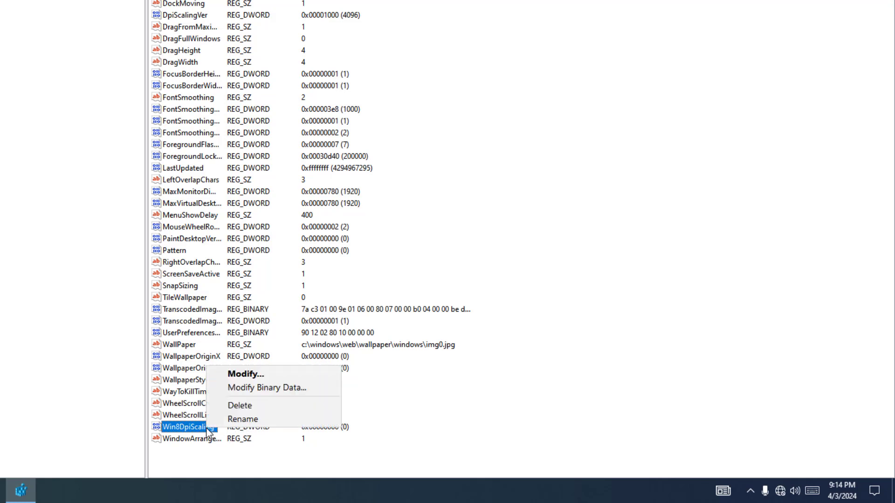
click(242, 378)
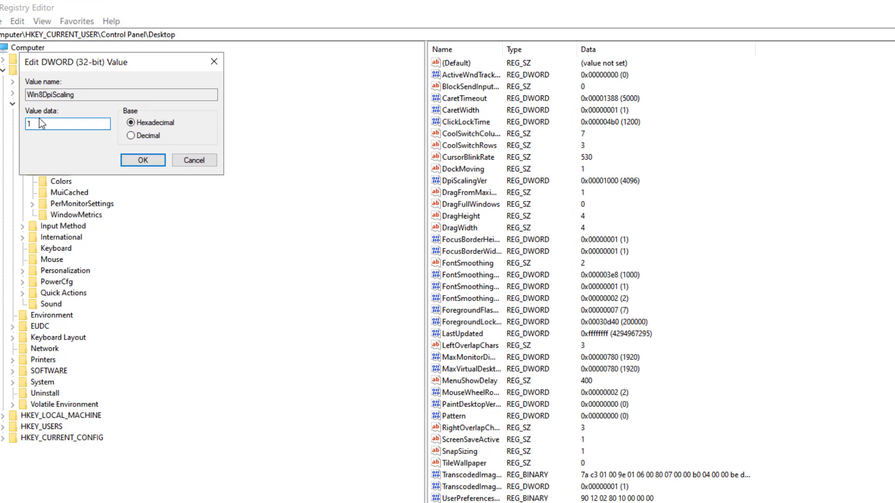
text(1)
click(143, 159)
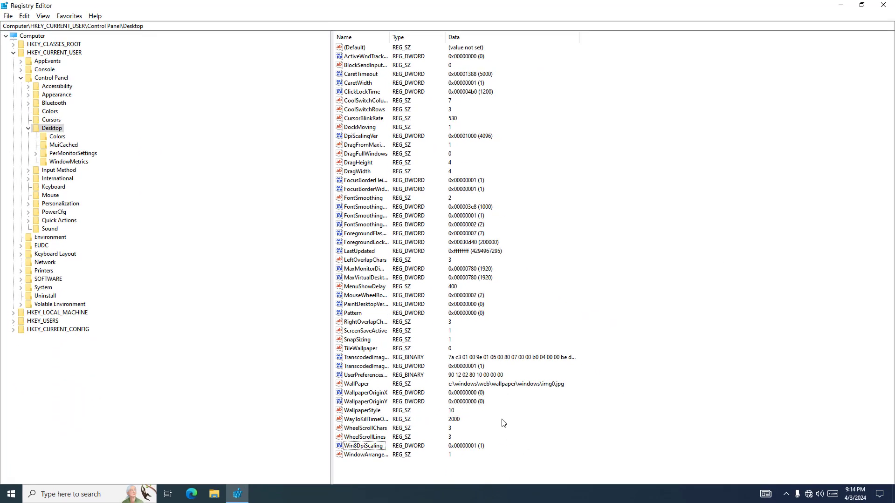
- Create a new DWORD (32-bit) value named LogPixels in the Desktop key
right_click(430, 418)
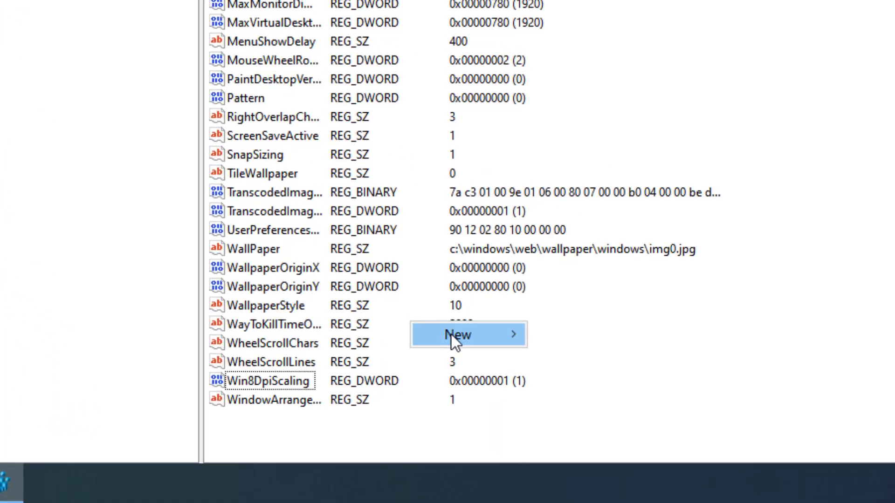
click(451, 334)
click(608, 403)
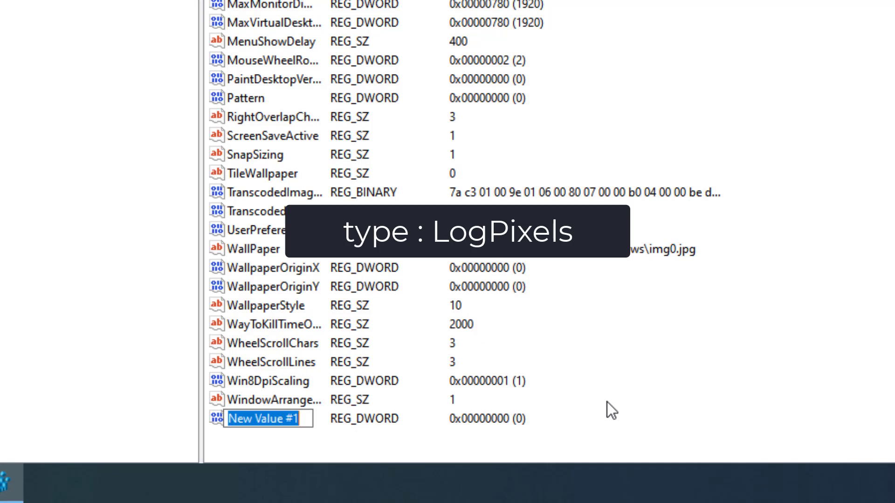
text(Log)
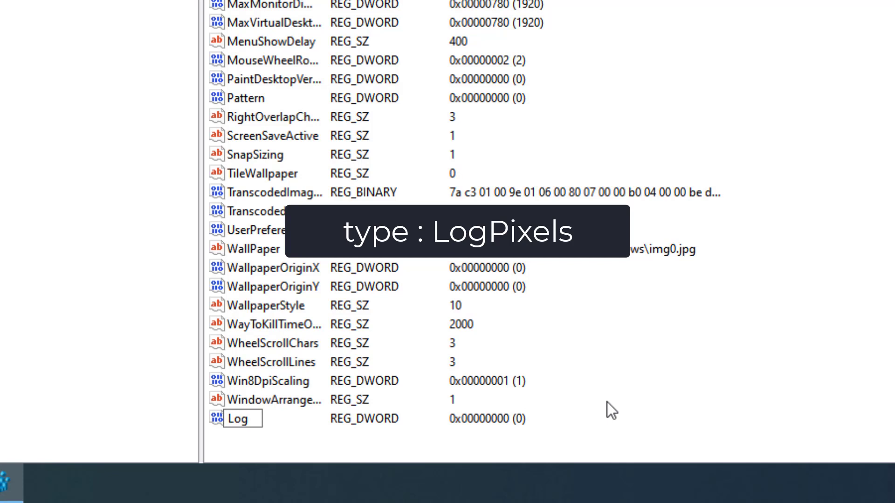
text(Pi)
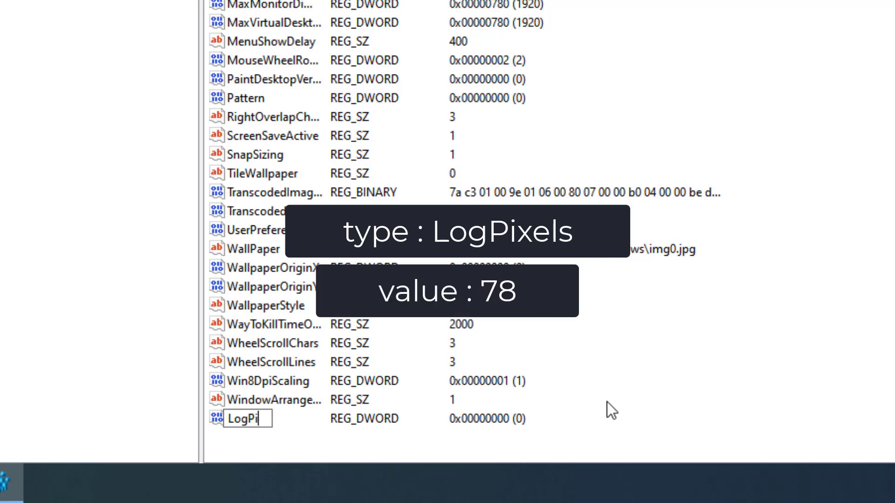
text(xels)
key(Return)
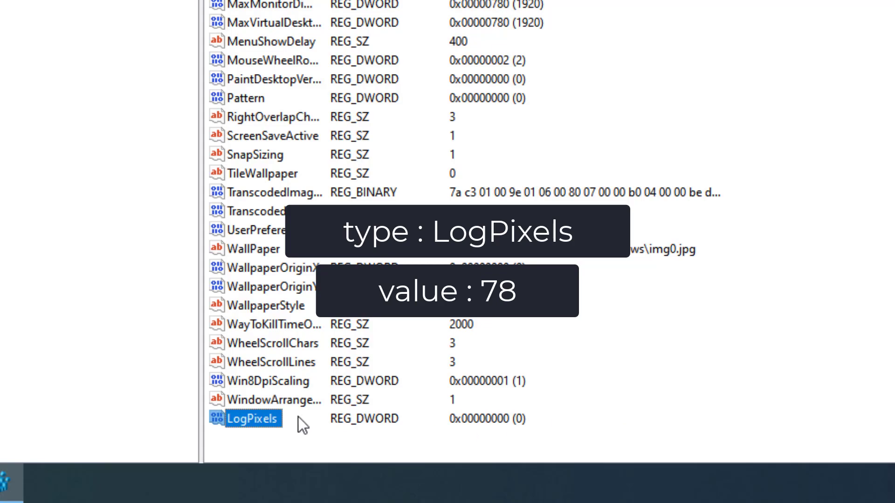
- Set the value data of LogPixels to 78 in hexadecimal
right_click(279, 417)
click(338, 330)
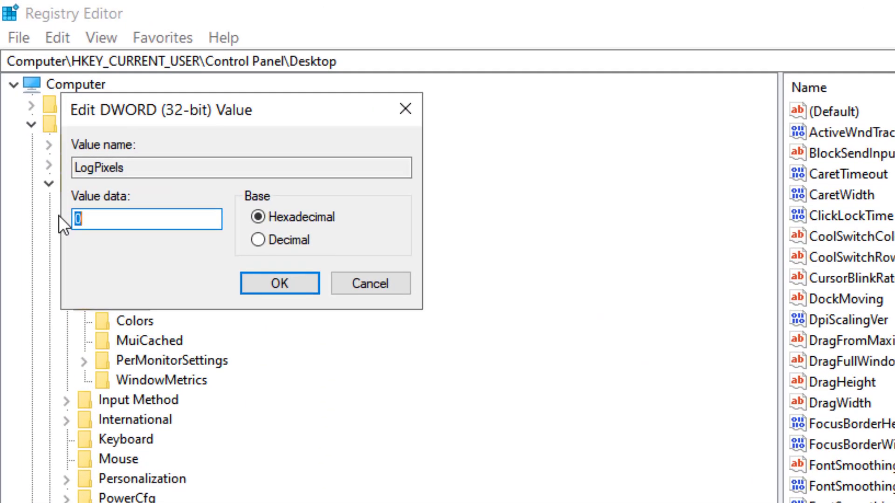
text(78)
click(272, 283)
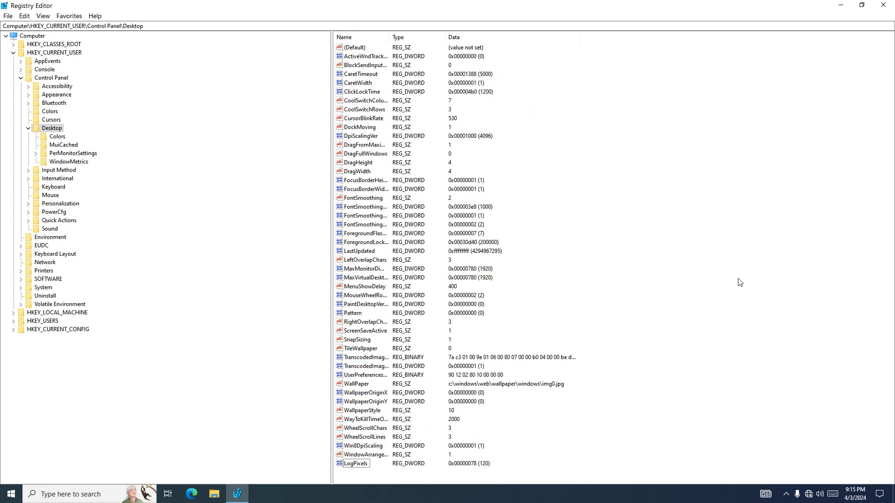
- Check the value data and base of LogPixels in the Desktop key, and close Registry Editor
right_click(358, 464)
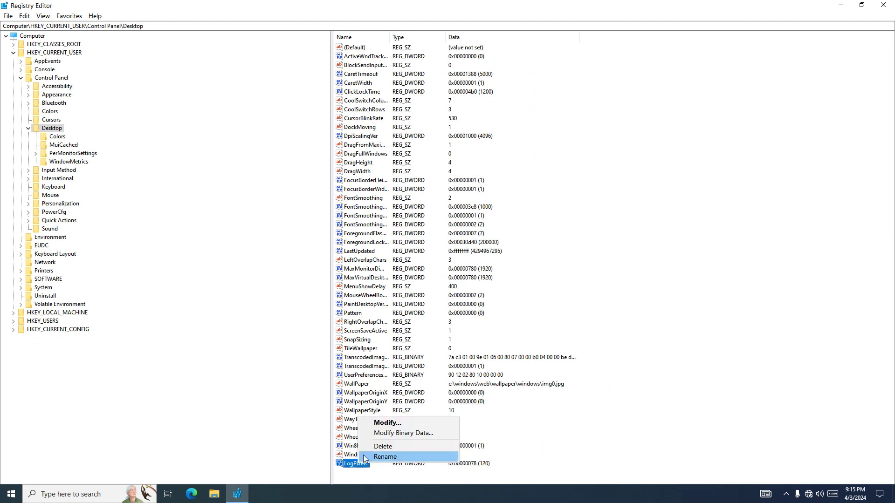
click(383, 424)
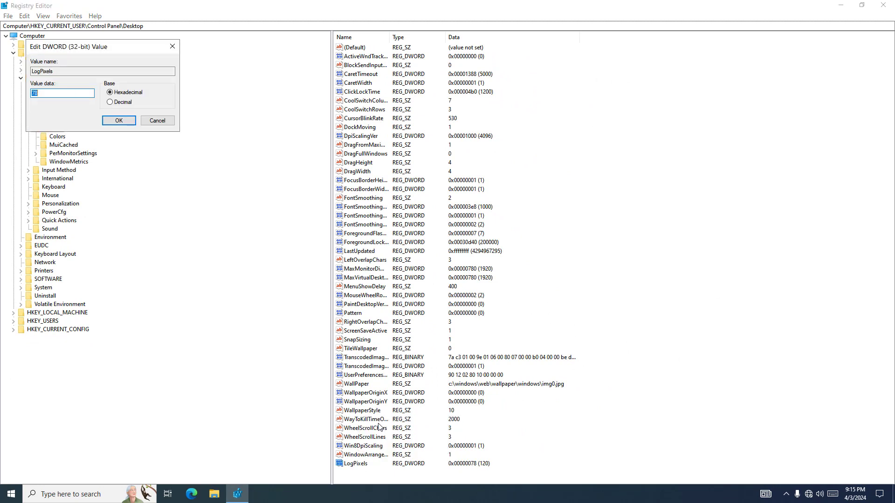
click(117, 121)
click(883, 4)
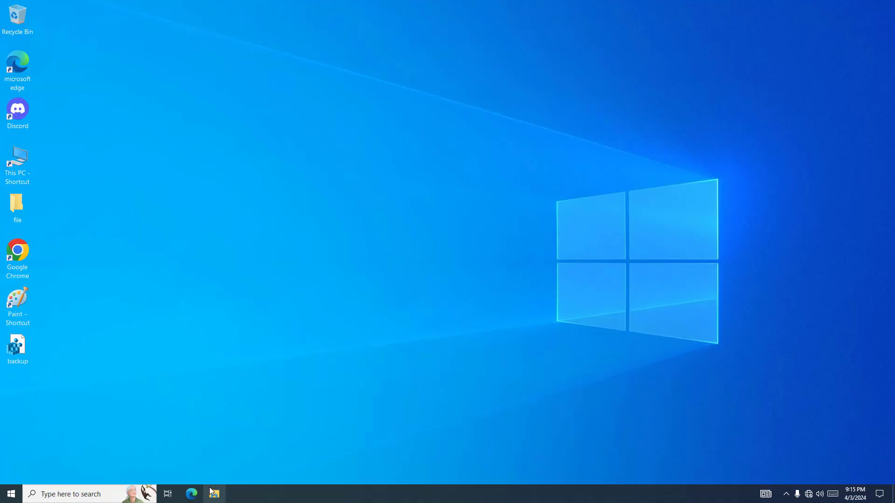
- Open a File Explorer window to check how its text looks, and close it
click(212, 493)
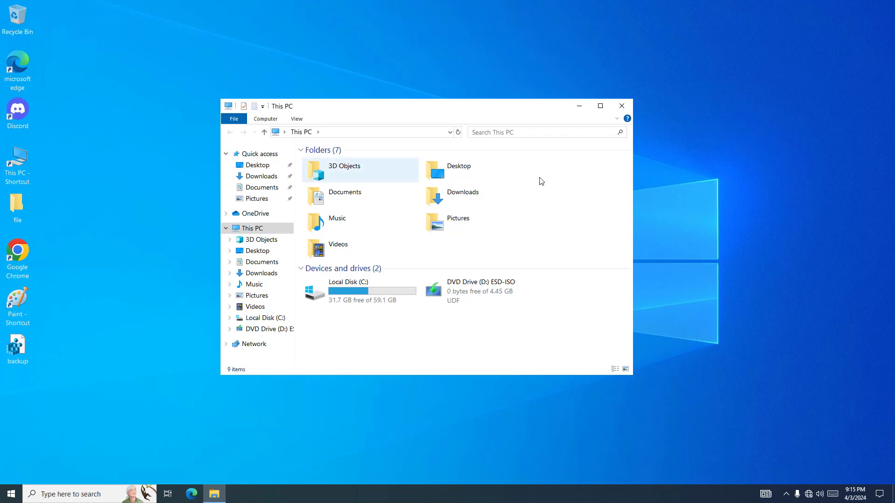
click(622, 106)
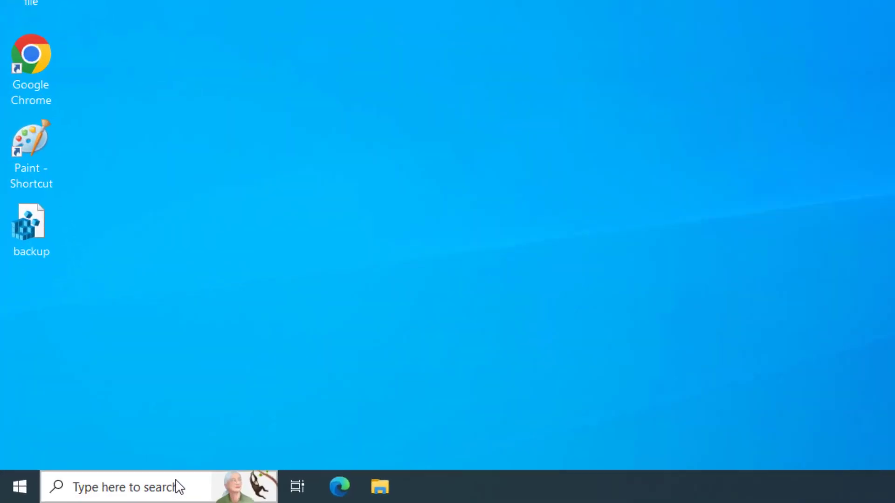
- Search Windows for "adjust per" and open the "Adjust the appearance and performance of Windows" settings
click(102, 494)
text(ad)
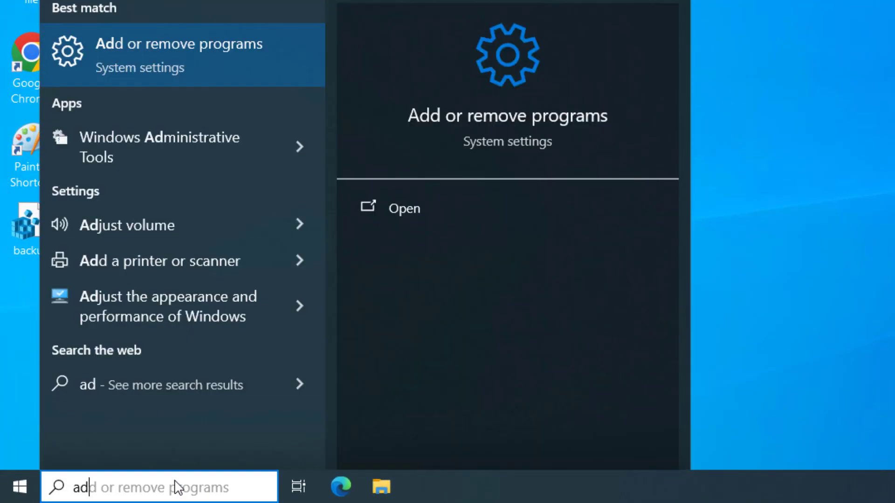
text(just )
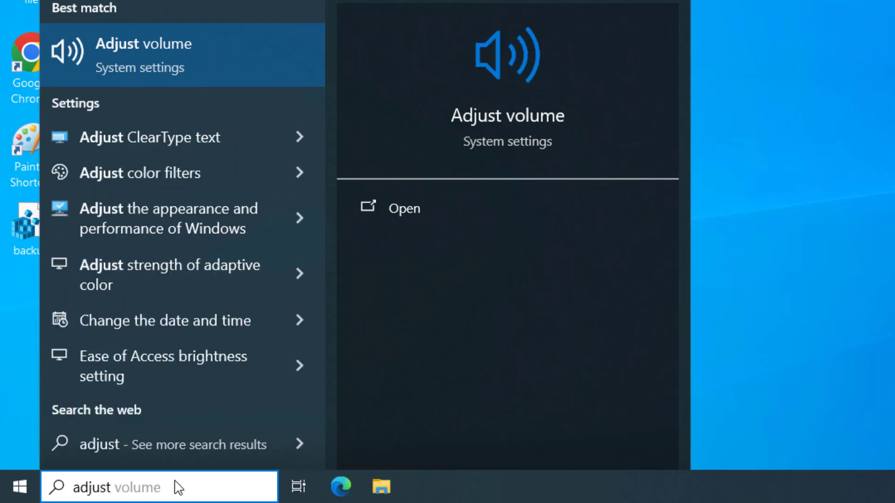
text(per)
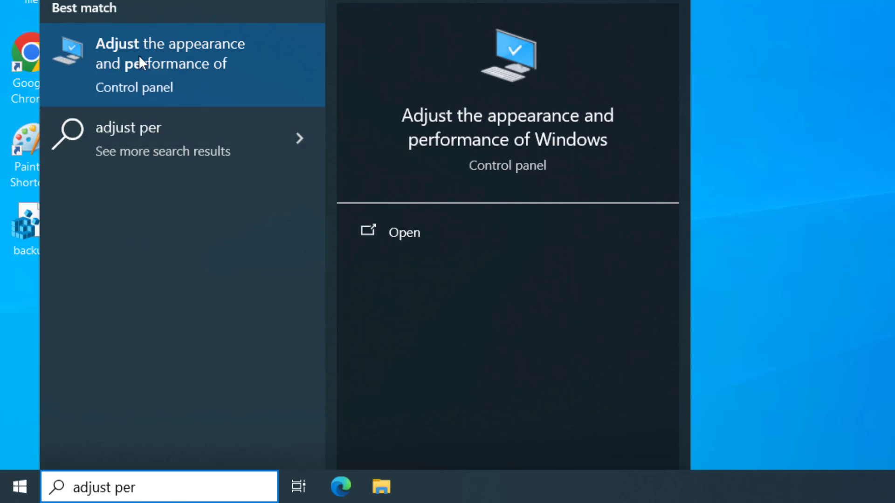
click(186, 60)
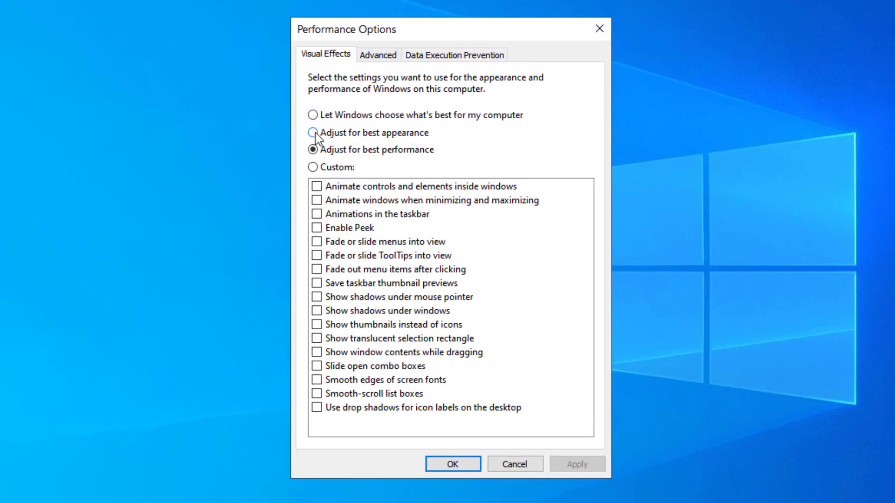
- Set the visual effects to "Adjust for best appearance", apply the change and close Performance Options
click(315, 133)
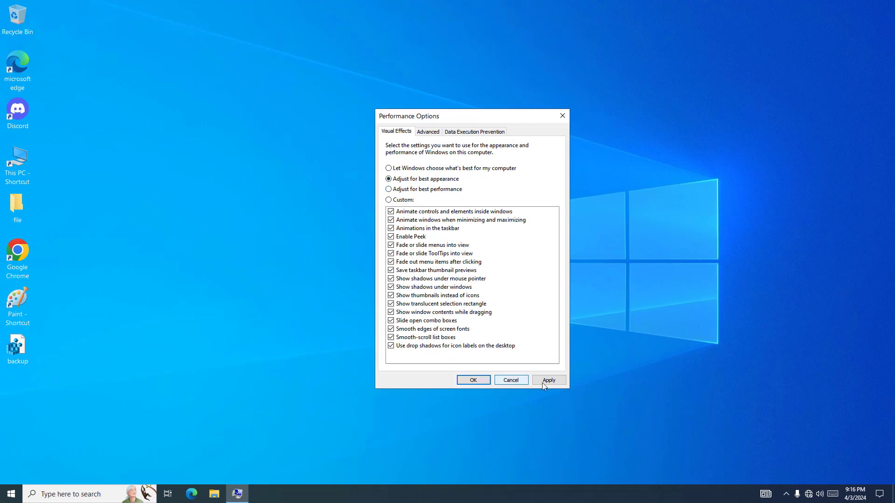
click(542, 382)
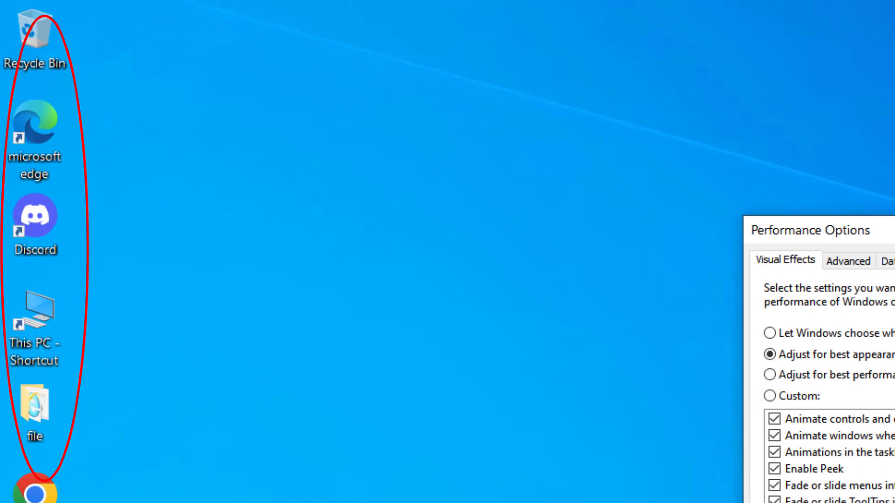
key(Return)
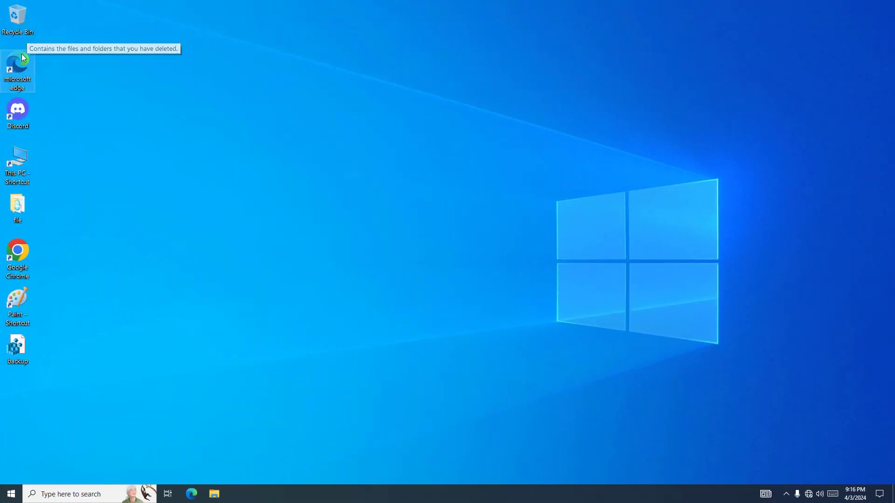
- Open File Explorer and move its window to examine the text with the best-appearance visual effects
click(214, 493)
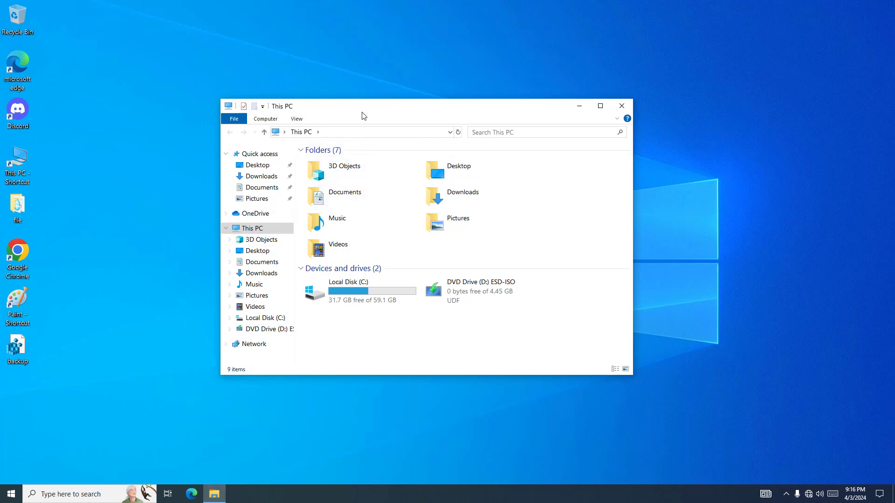
drag(361, 112, 222, 93)
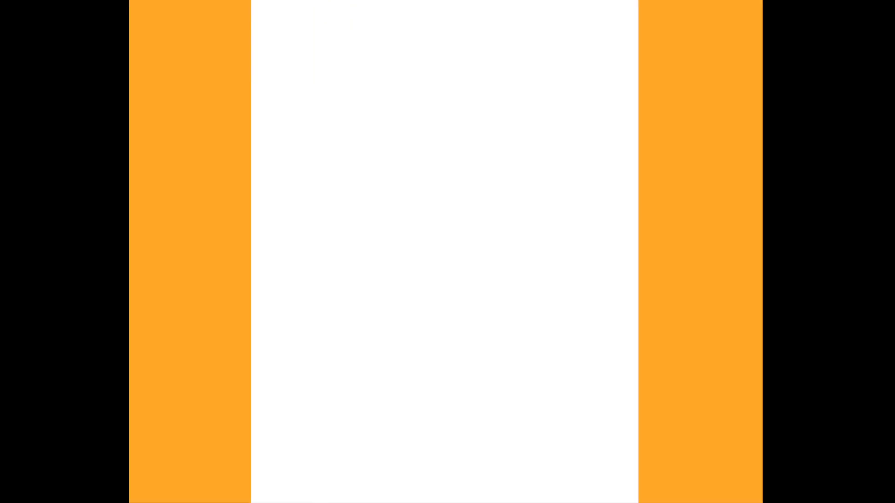